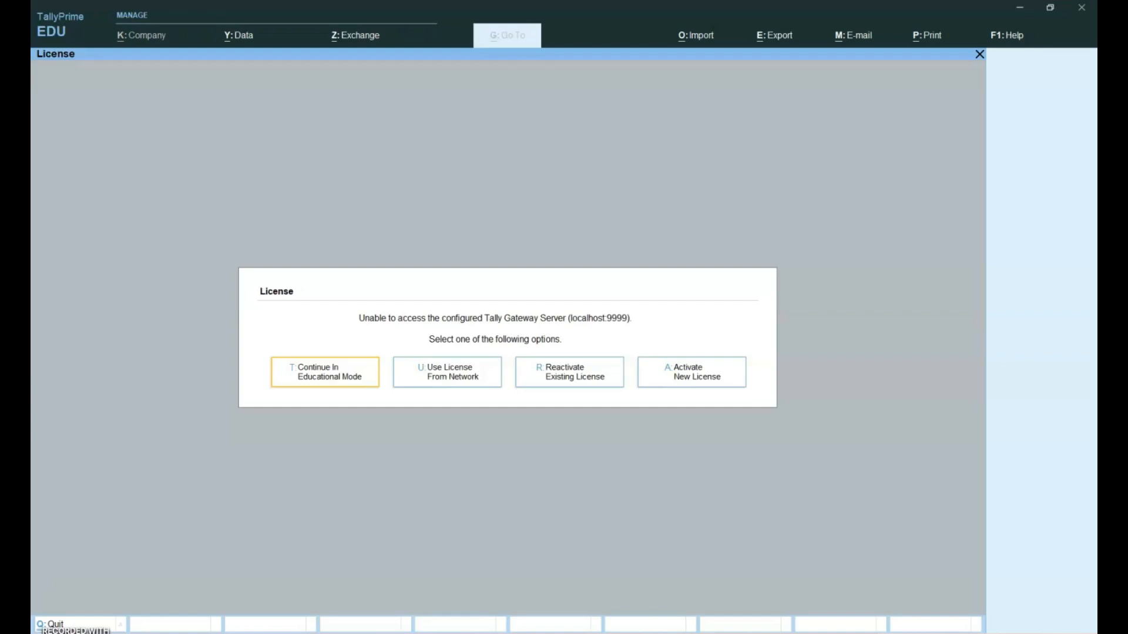
Choose Continue In Educational Mode at the TallyPrime EDU License prompt
key(Return)
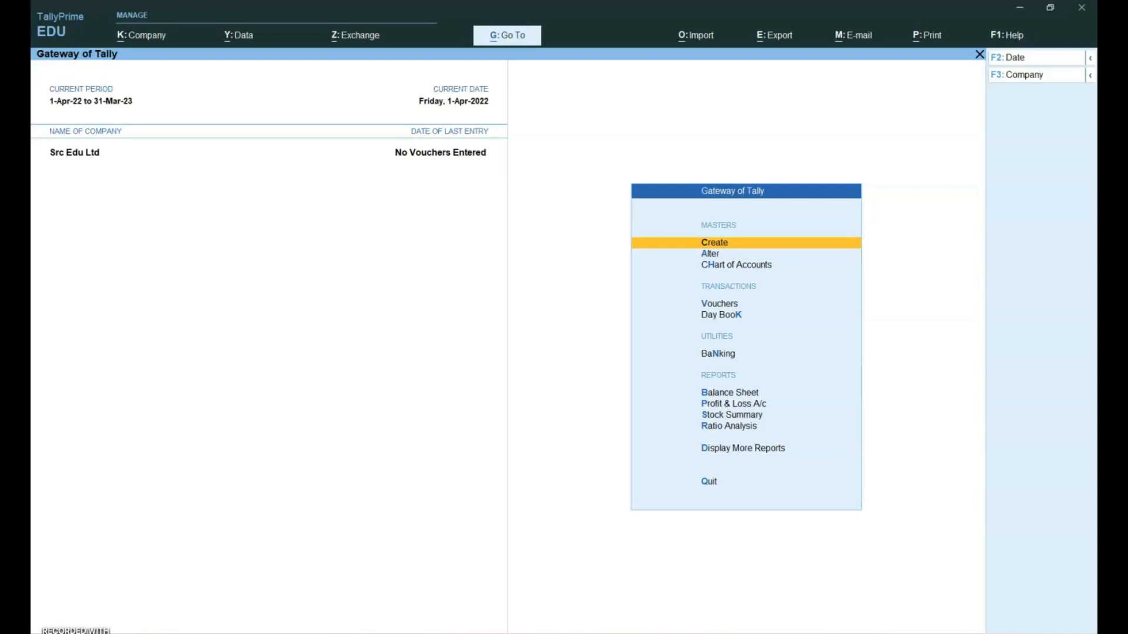
Shut the open company Src Edu Ltd with Ctrl+F3
key(ctrl)
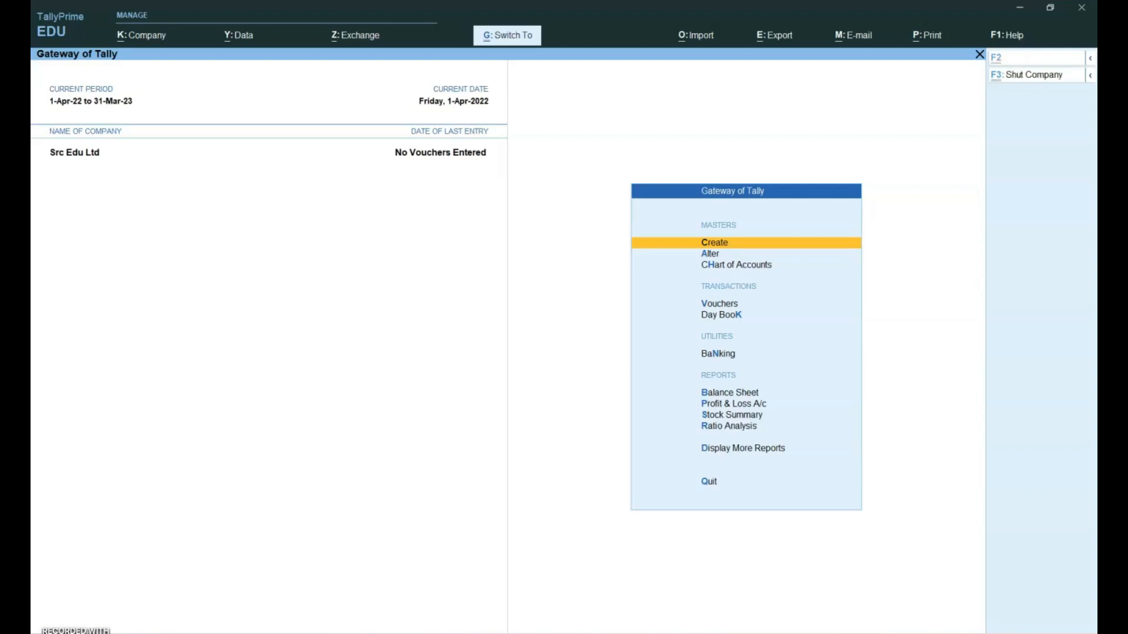
key(ctrl+F3)
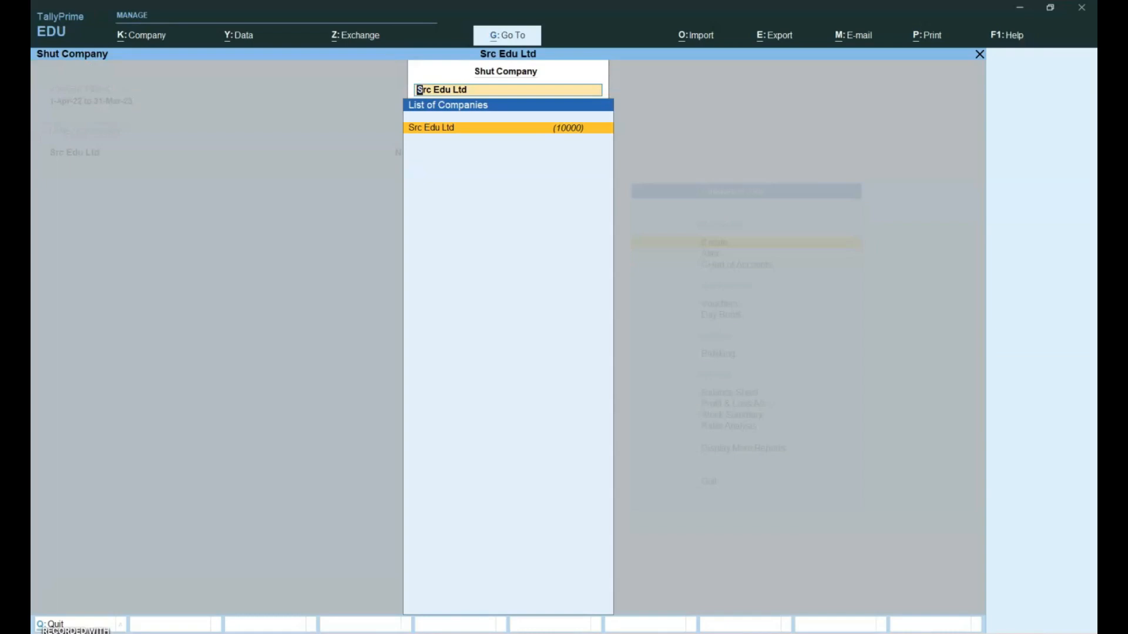
key(Return)
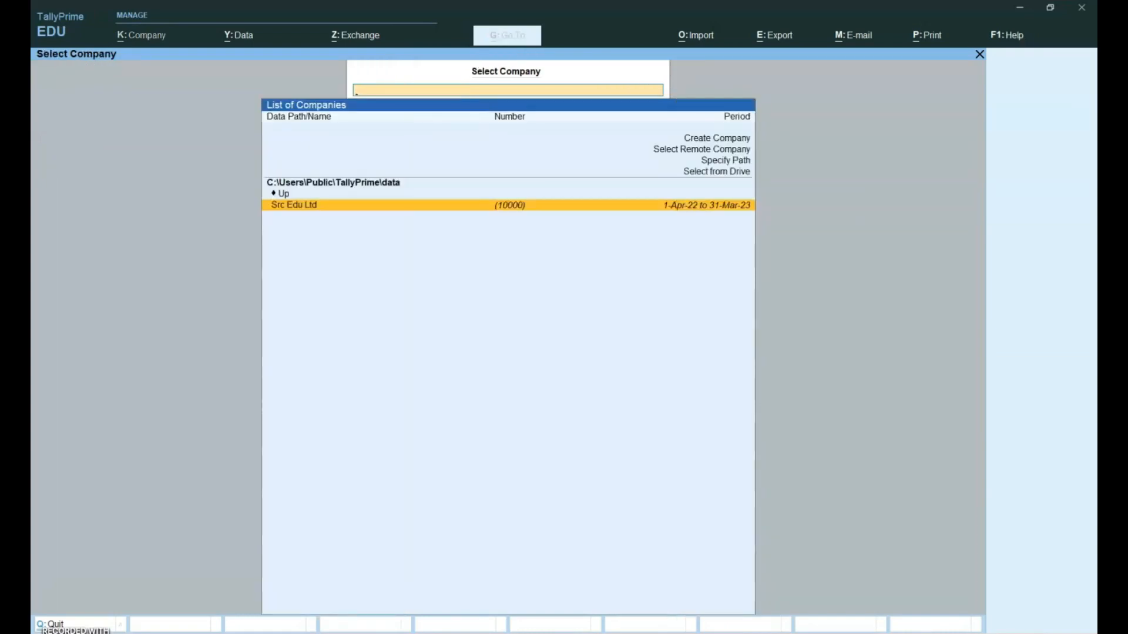
Choose Create Company in the Select Company list to start Company Creation
key(Up)
key(Up)
key(Up)
key(Up)
key(Up)
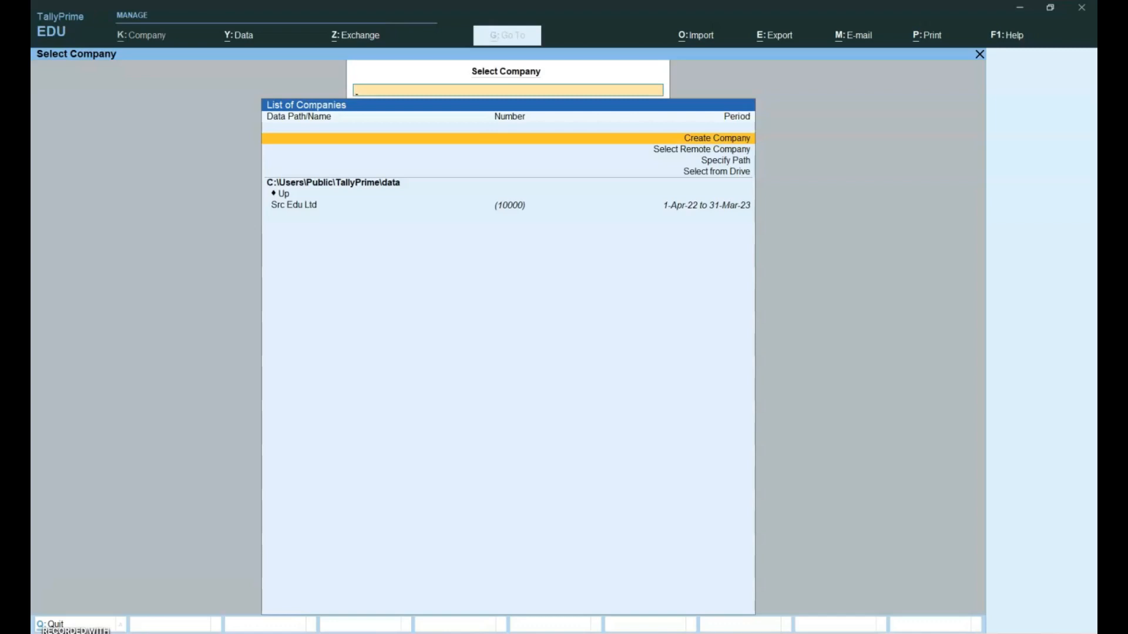
key(Down)
key(Down)
key(Down)
key(Down)
key(Down)
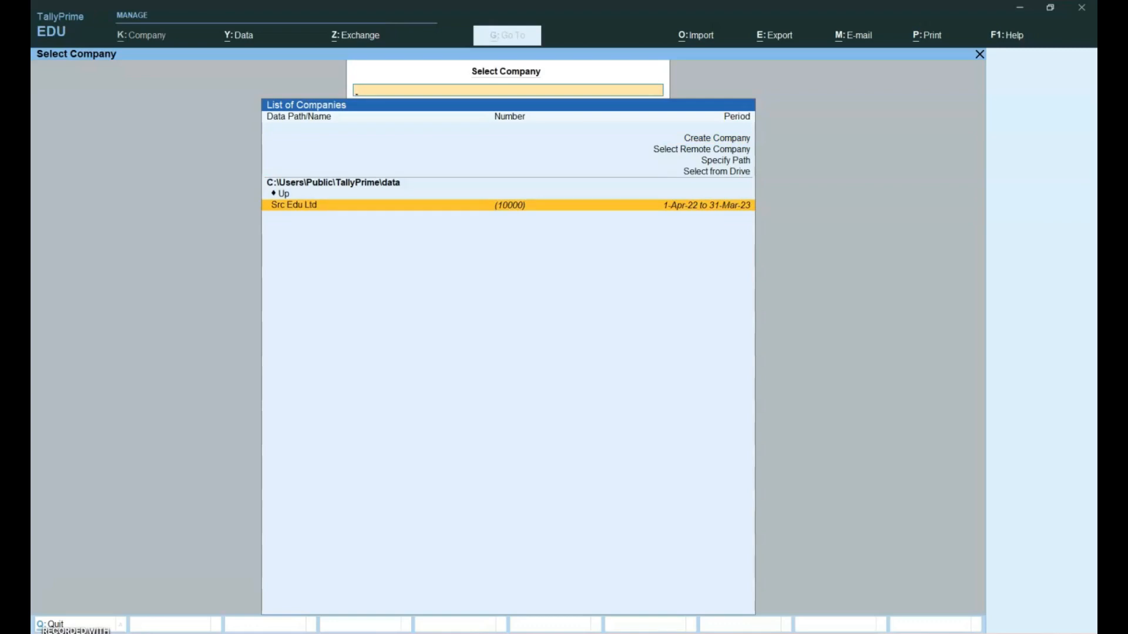
key(Up)
key(Up)
key(Up)
key(Up)
key(Up)
key(Up)
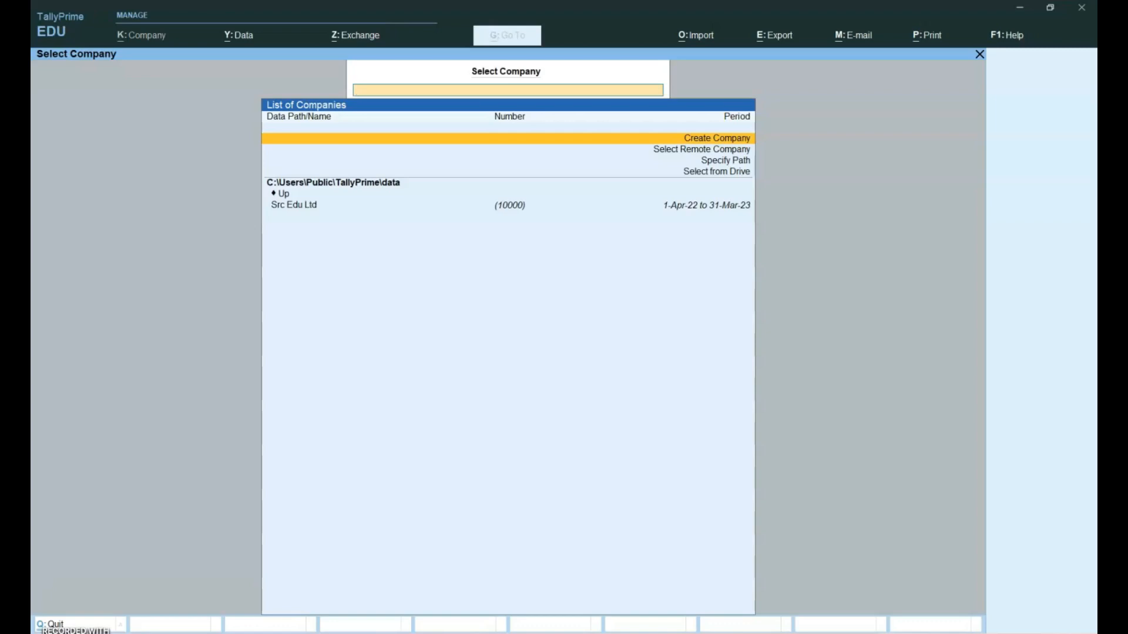
key(Return)
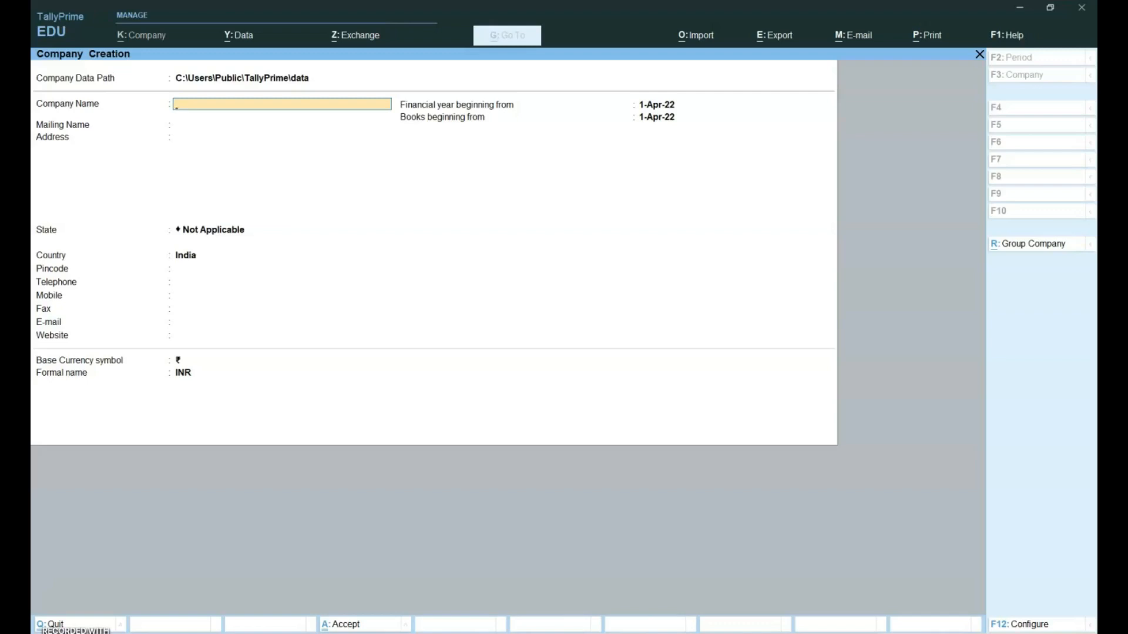
Name the company 'R T Enterprises', keep the mailing name, and enter a one-line address
text(R T Enterprises)
key(Return)
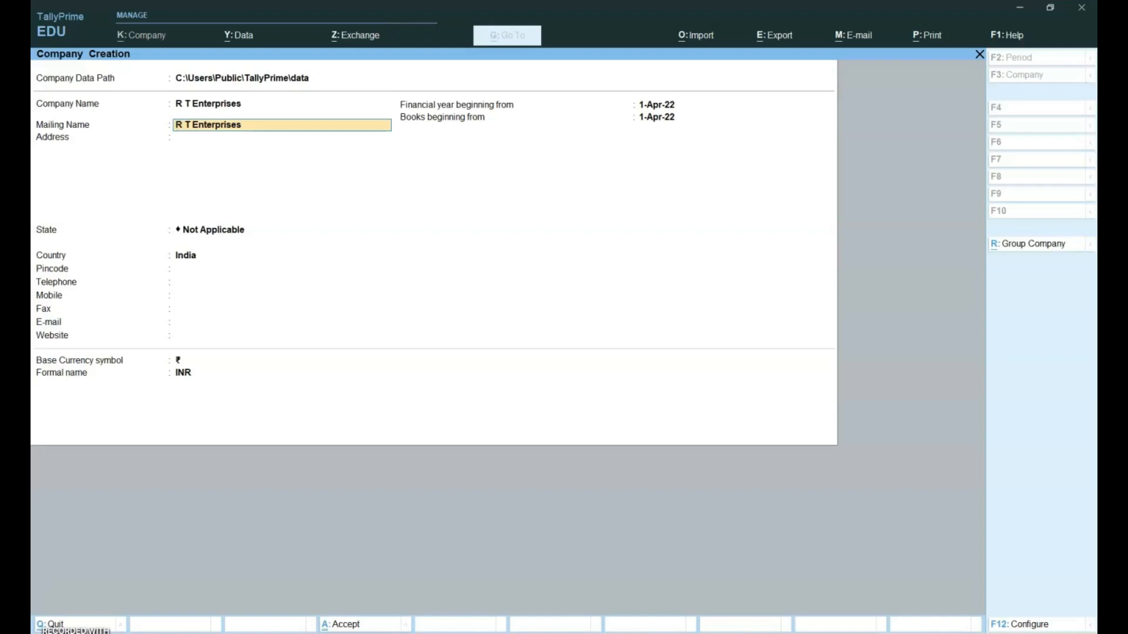
key(Return)
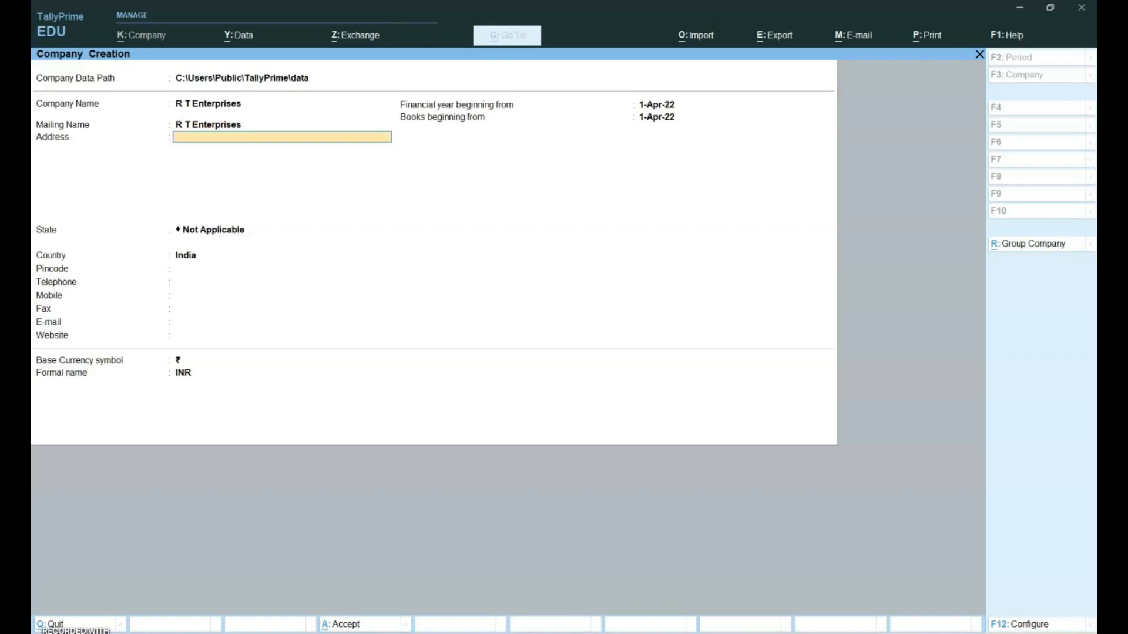
text(D-987)
key(Return)
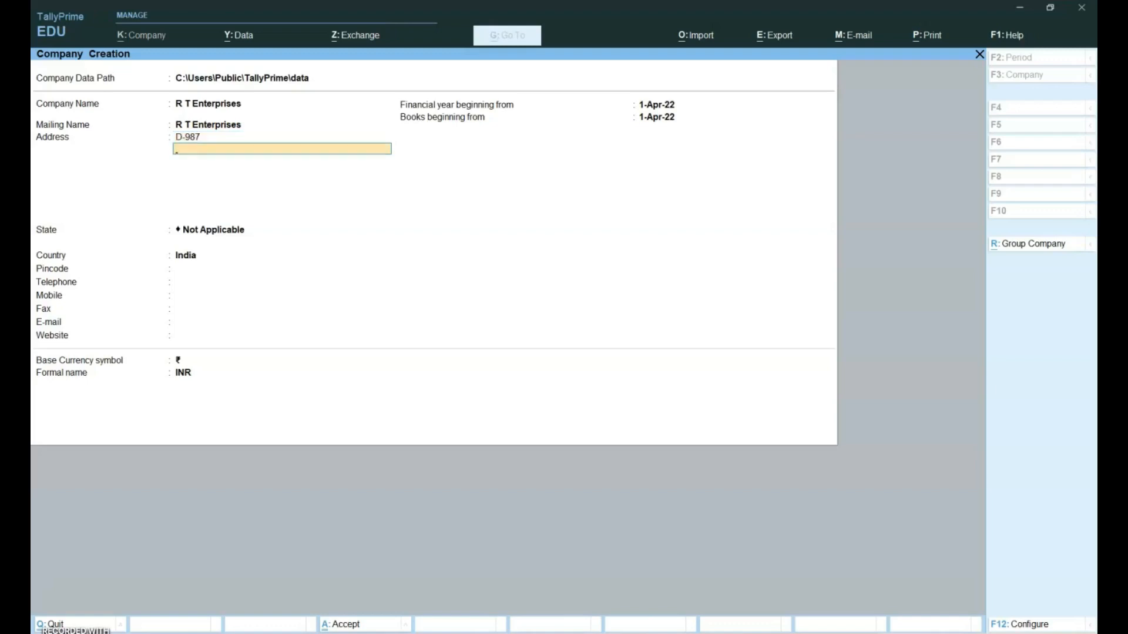
key(Return)
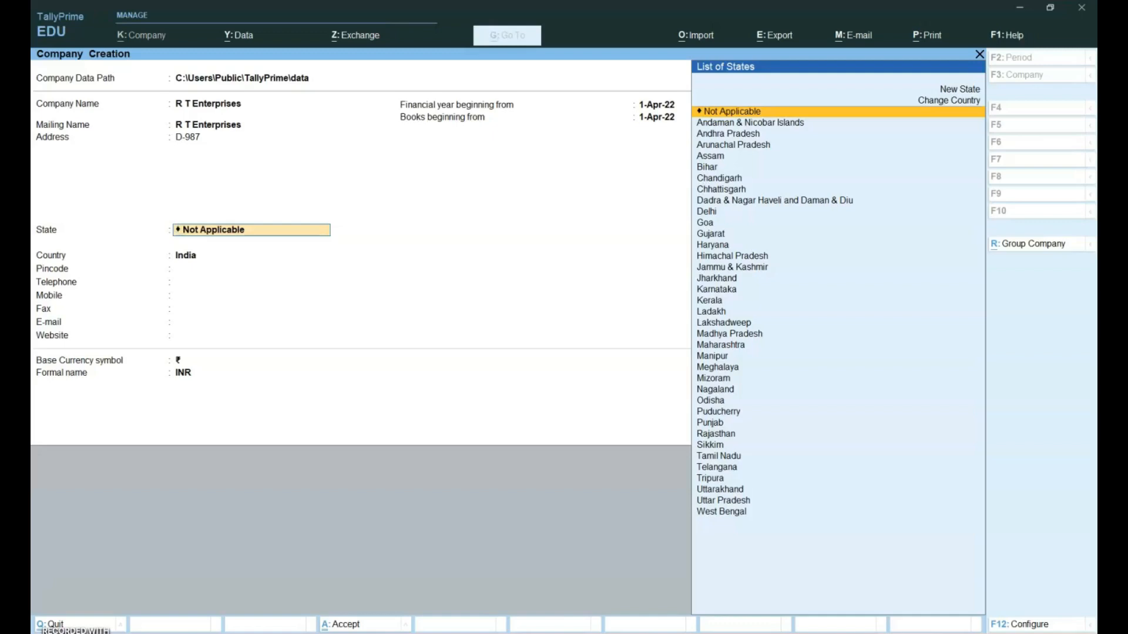
Set State to Delhi and Country to India, enter pincode and telephone, leave mobile and fax blank
text(Del)
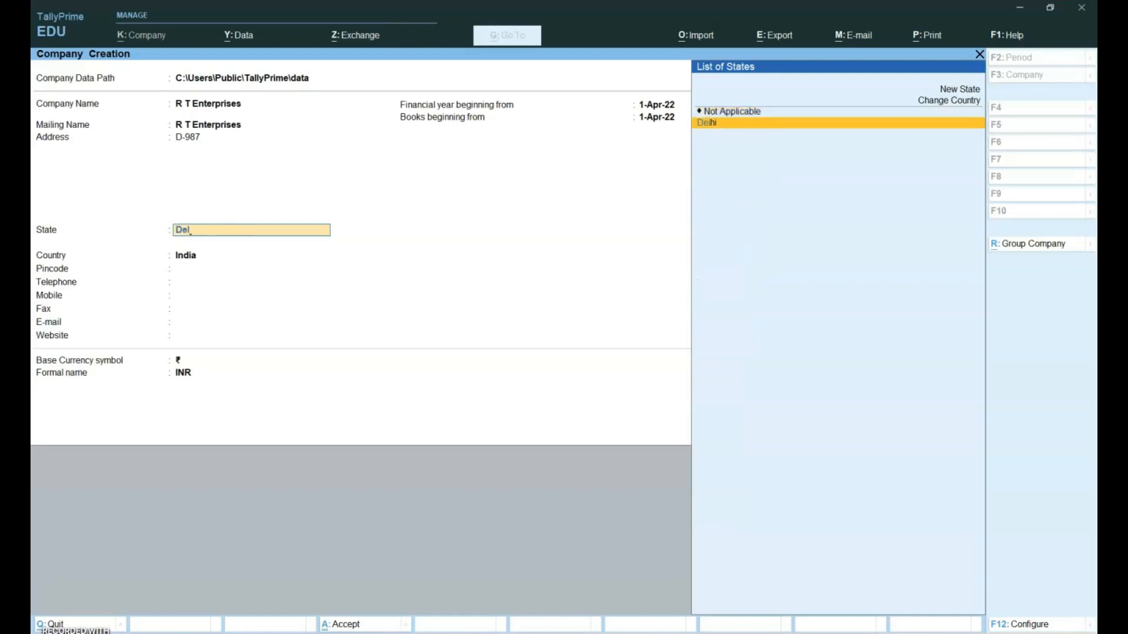
key(Return)
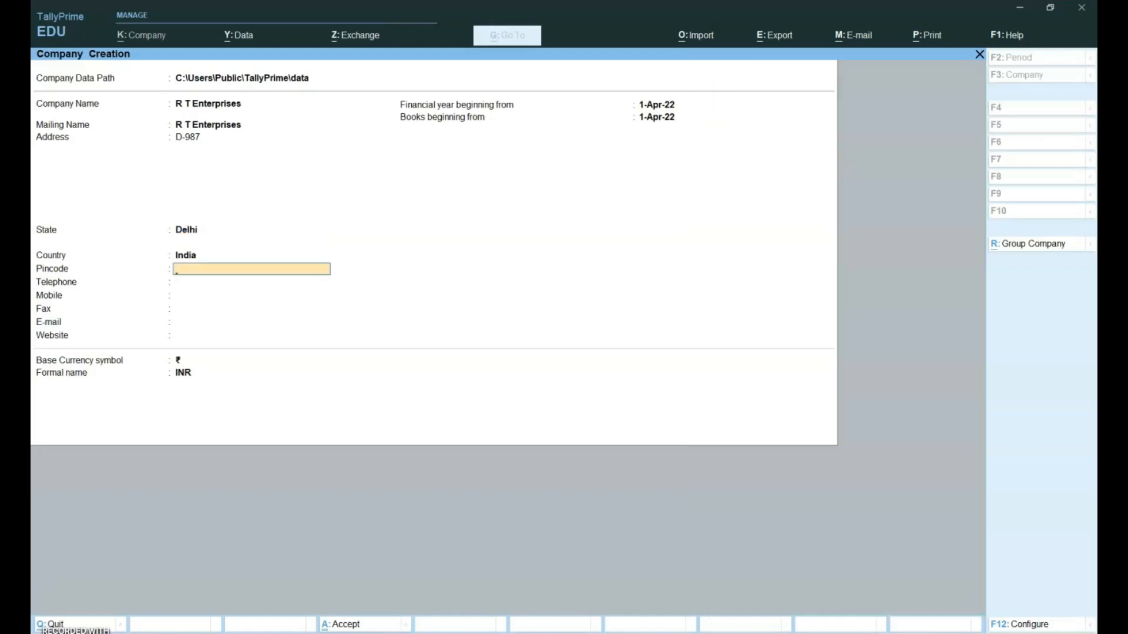
key(BackSpace)
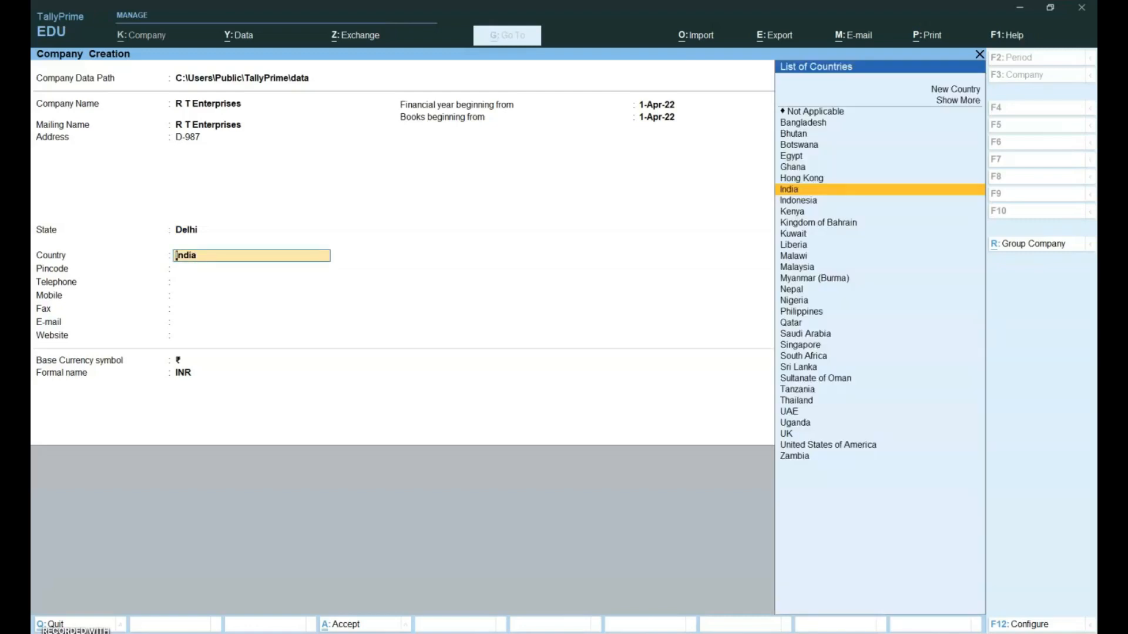
key(Return)
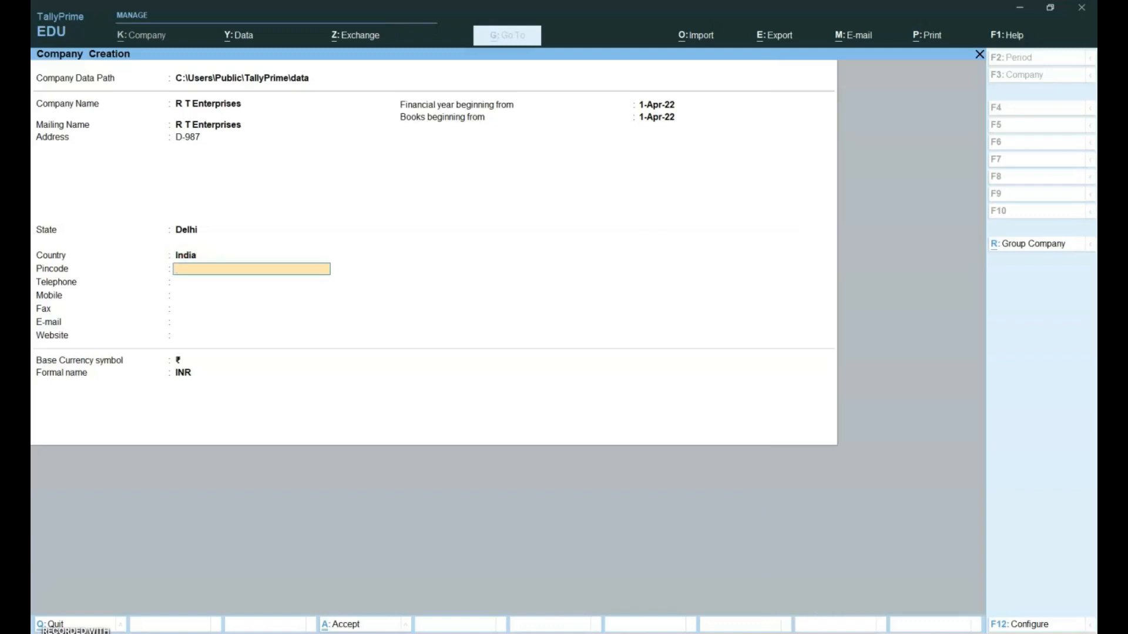
text(110092)
key(Return)
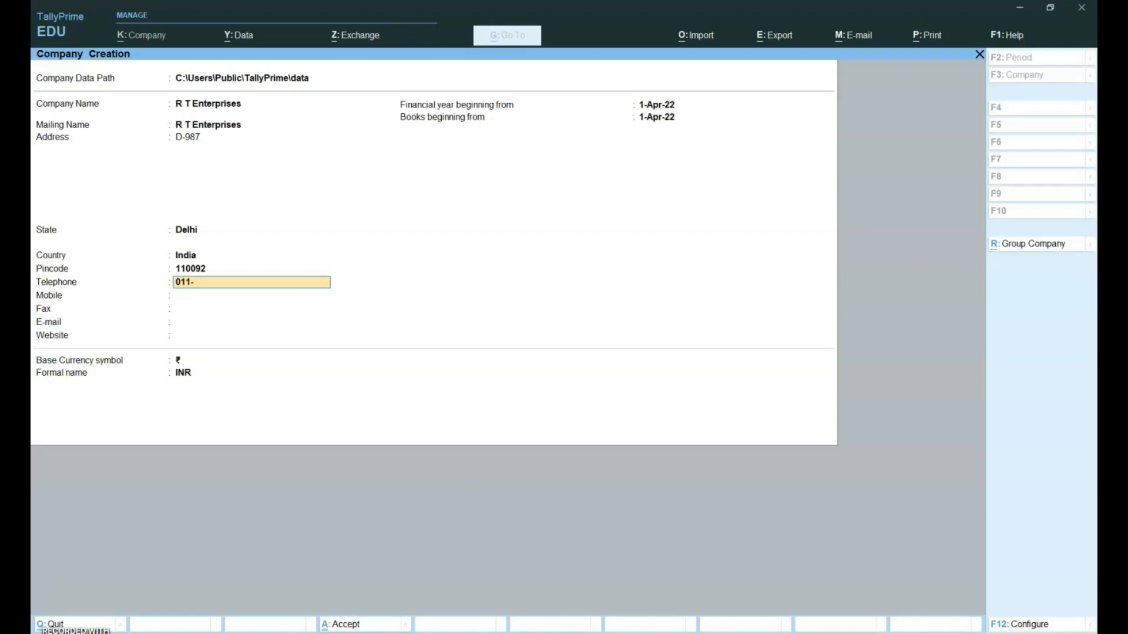
key(Return)
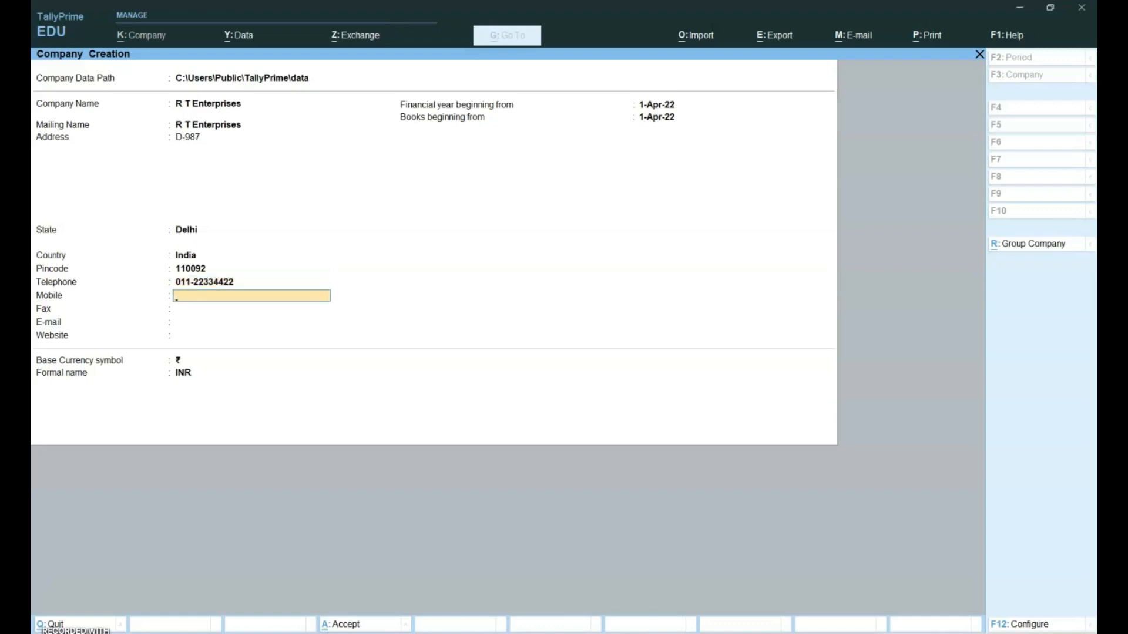
key(Return)
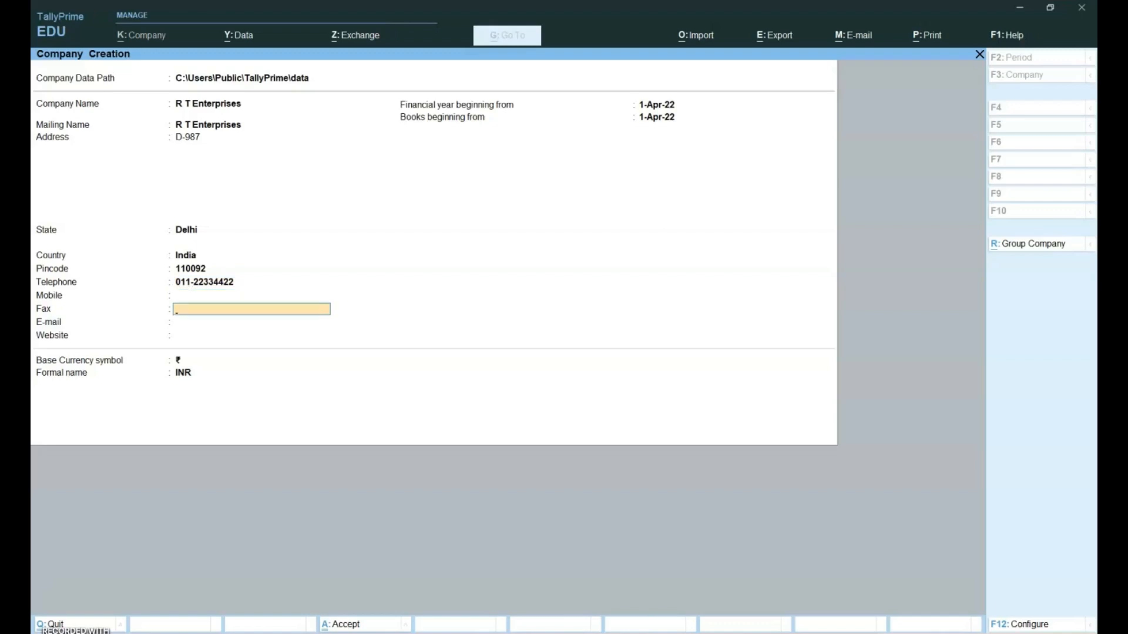
key(Return)
key(Return)
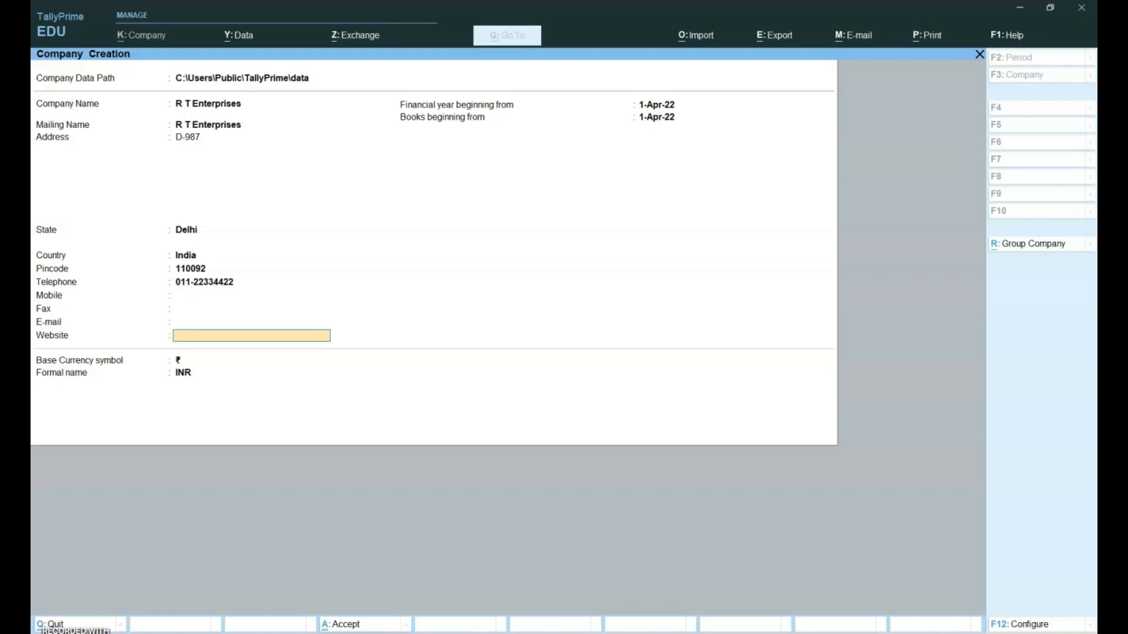
key(Return)
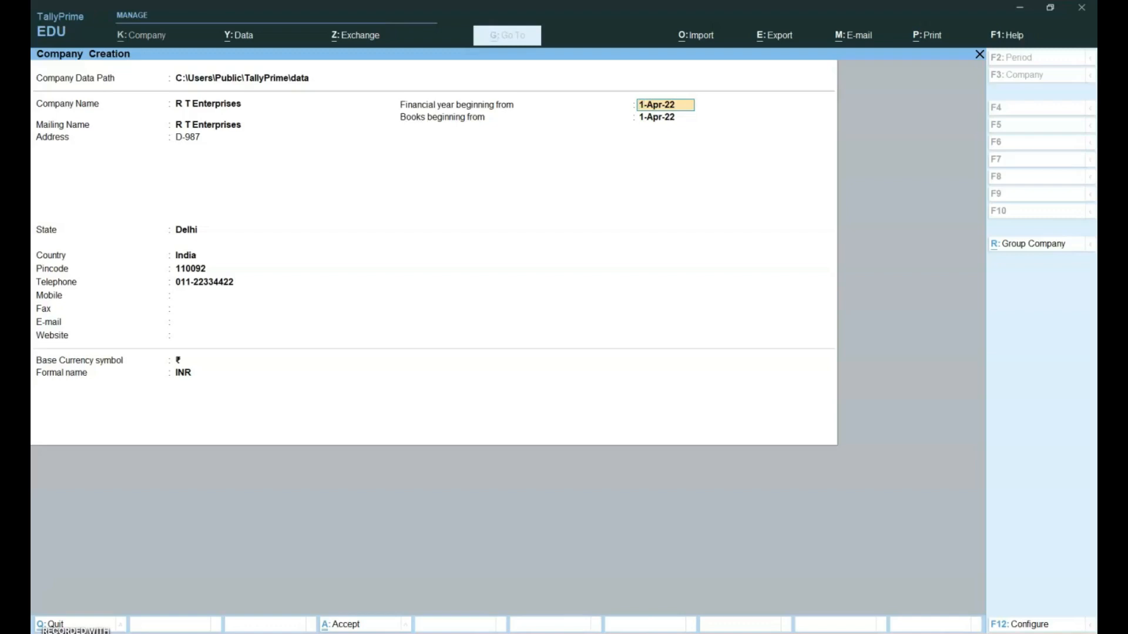
key(Return)
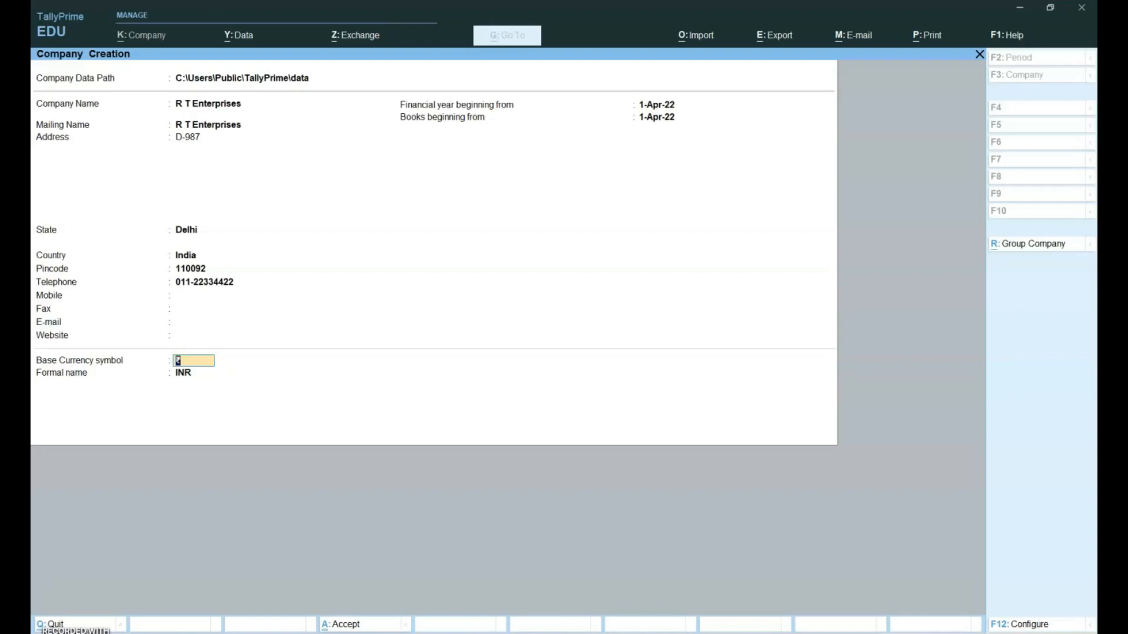
Keep the ₹ base currency symbol and INR formal name, reaching the Accept? prompt
key(Return)
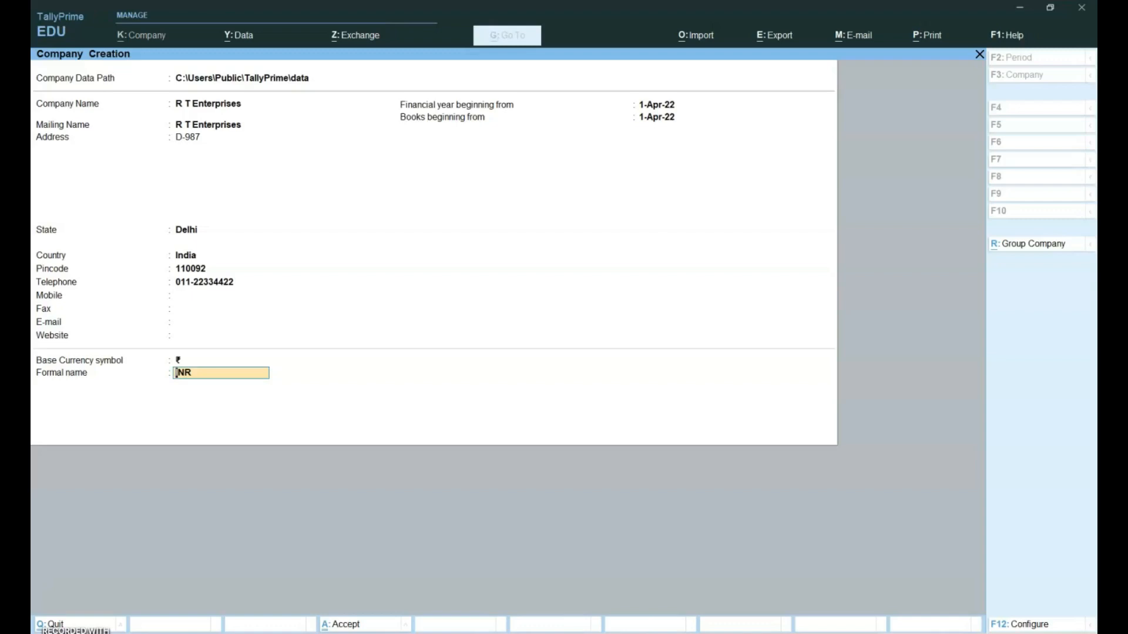
key(Return)
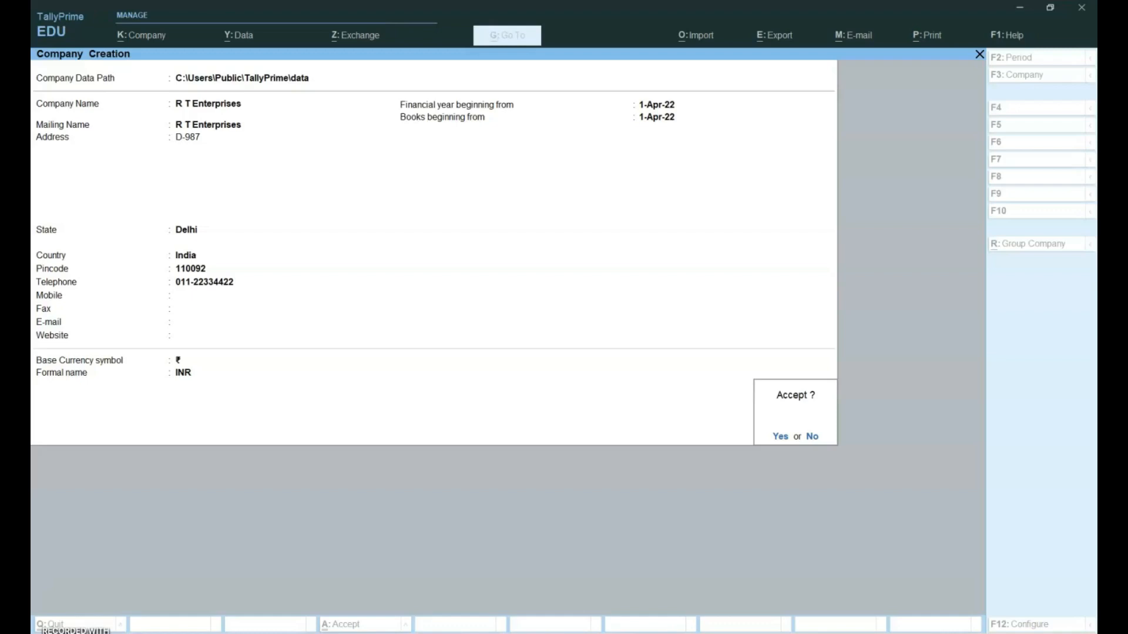
Accept the form with Y to create R T Enterprises
key(y)
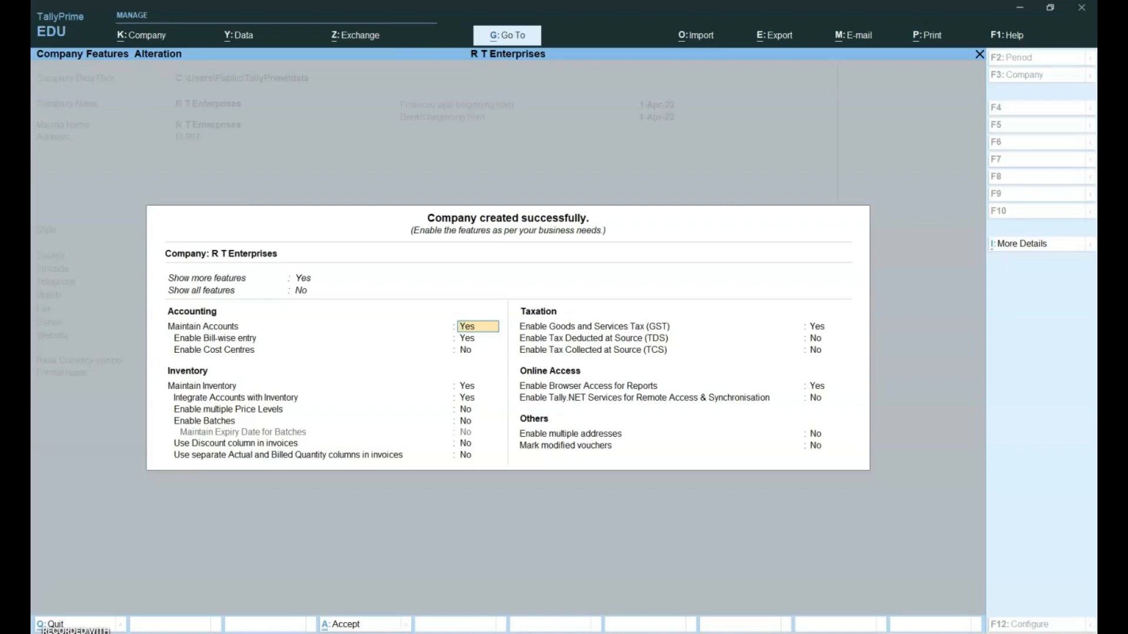
Exit Company Features with the defaults, landing on the R T Enterprises Gateway of Tally
key(BackSpace)
key(Escape)
key(Return)
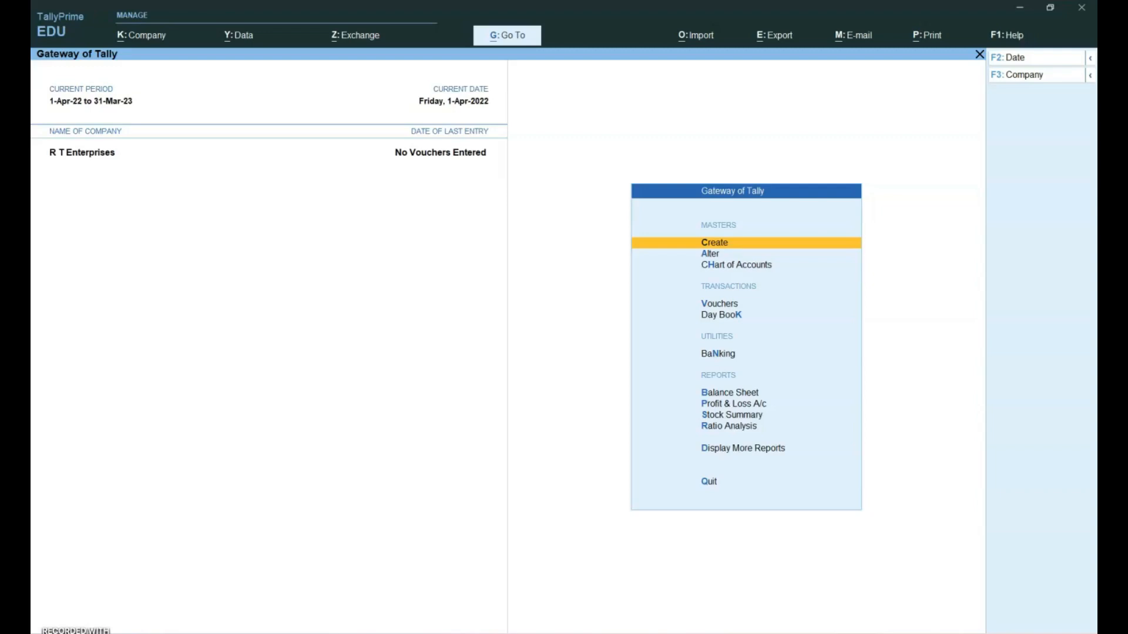
key(Return)
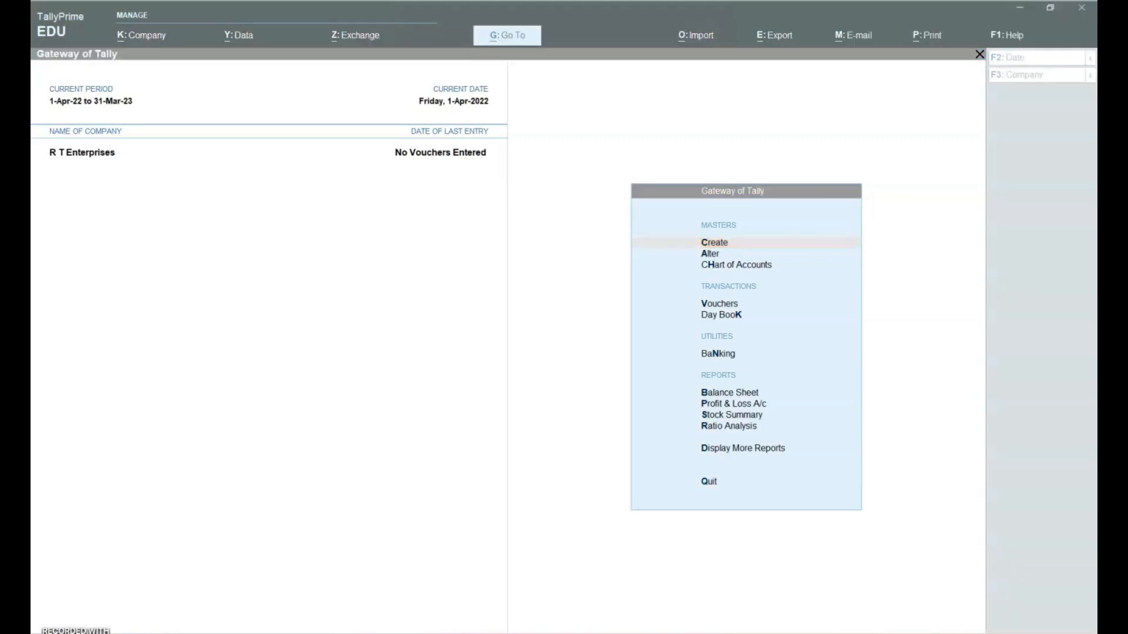